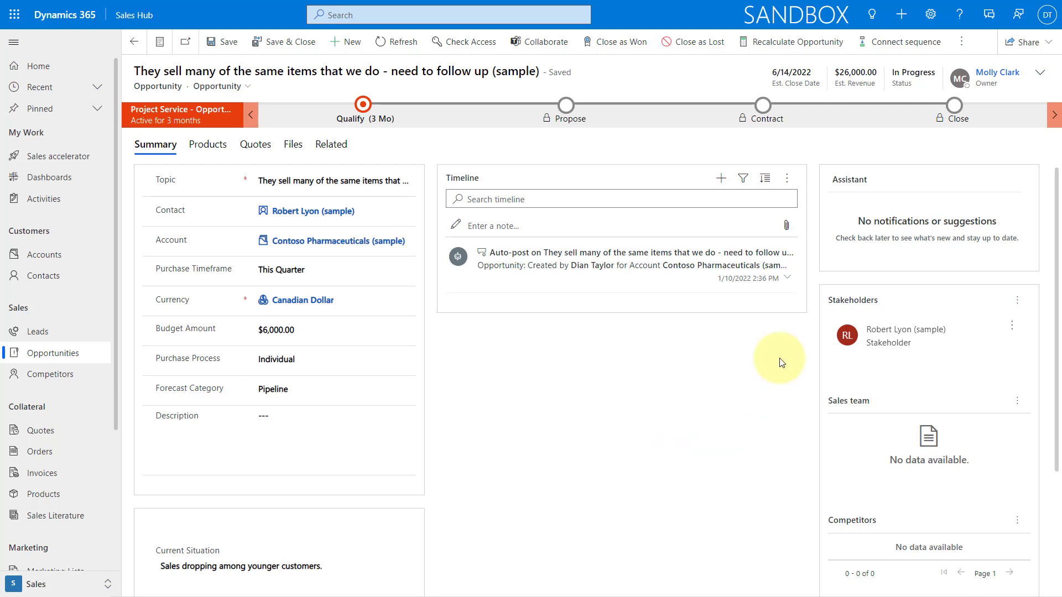
# - Create a new appointment from the opportunity's timeline and add a second required attendee by searching for the person's name
pyautogui.click(720, 178)
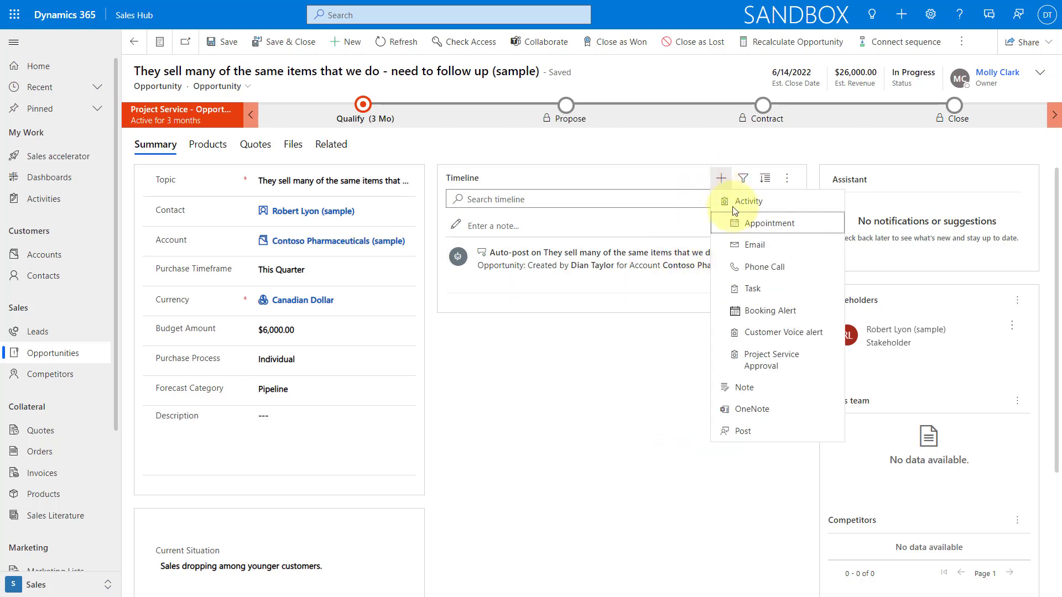
pyautogui.click(779, 224)
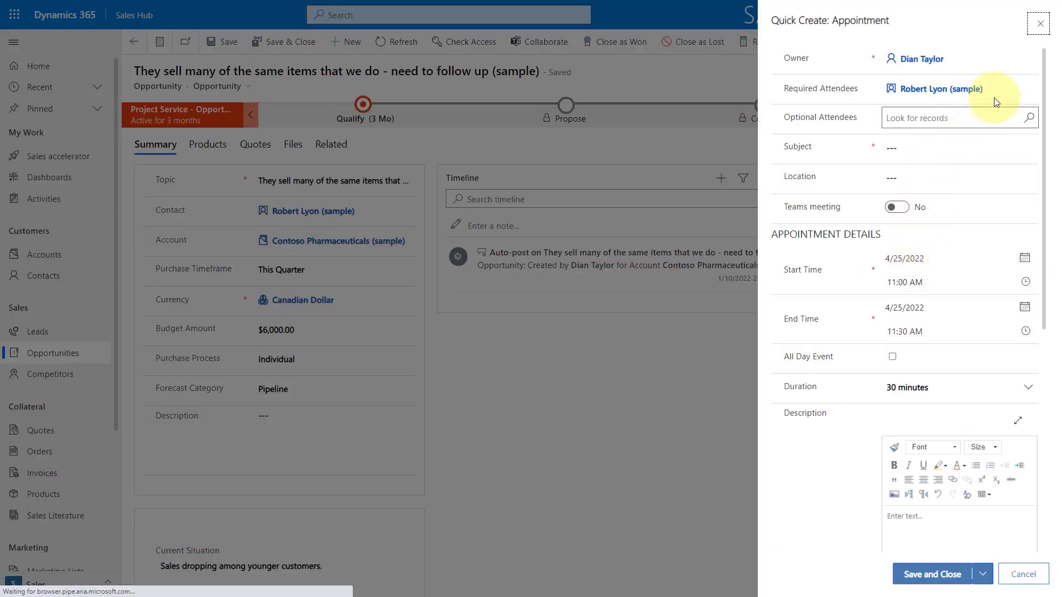
pyautogui.click(991, 92)
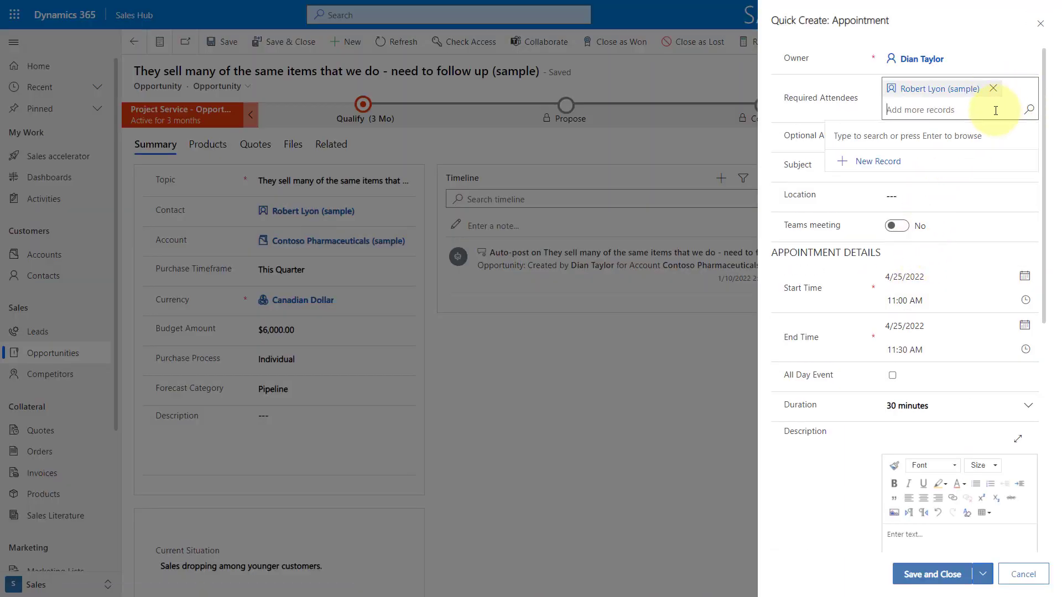
pyautogui.write('t')
pyautogui.press('BackSpace')
pyautogui.write('thom')
pyautogui.click(907, 161)
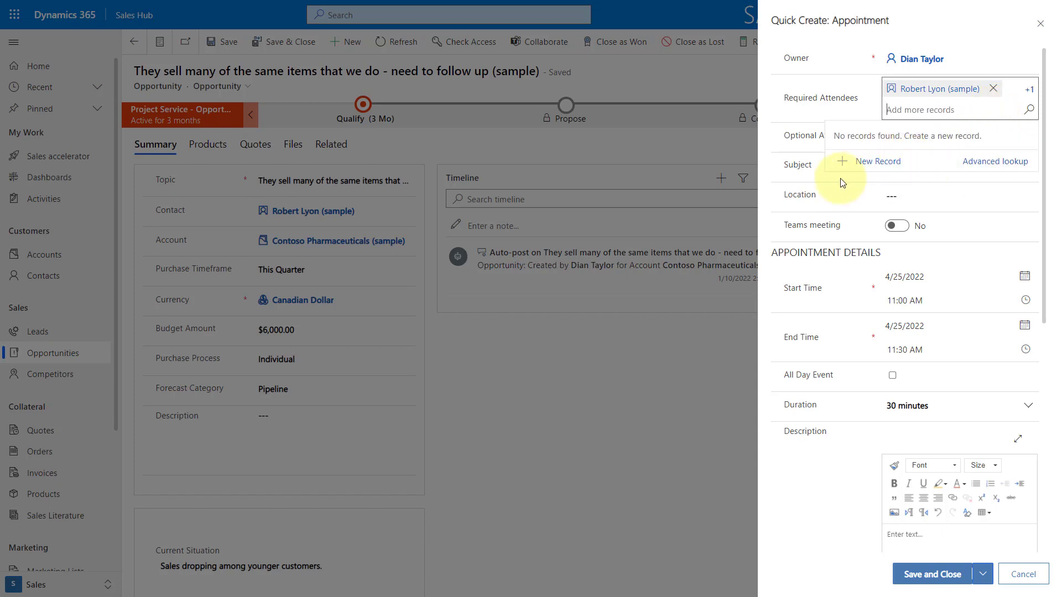
# - Make the appointment a Teams meeting and set its subject to "Meeting"
pyautogui.click(899, 227)
pyautogui.click(896, 207)
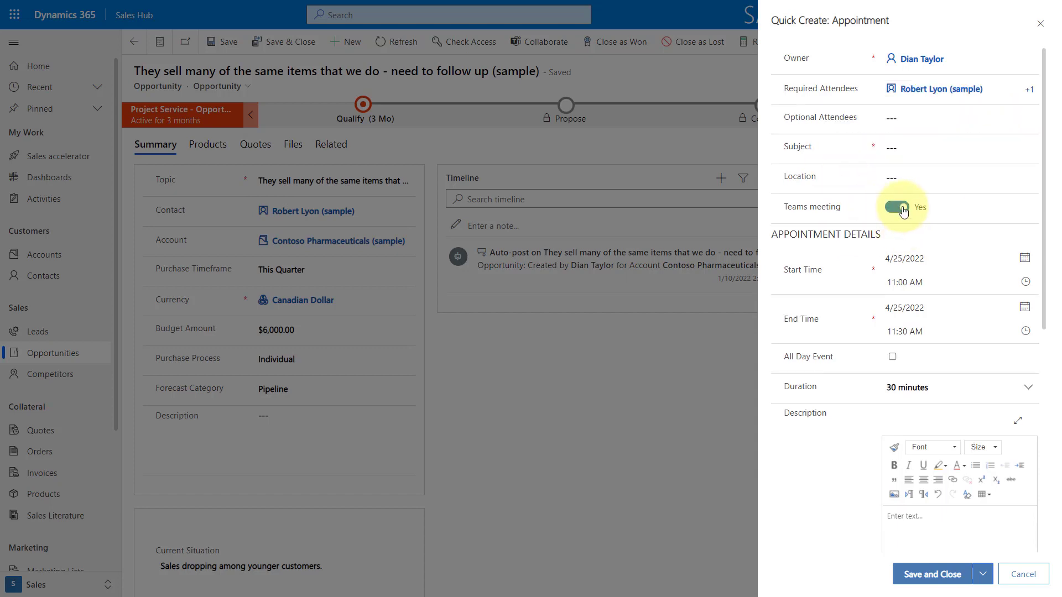
pyautogui.click(903, 145)
pyautogui.write('Meeting')
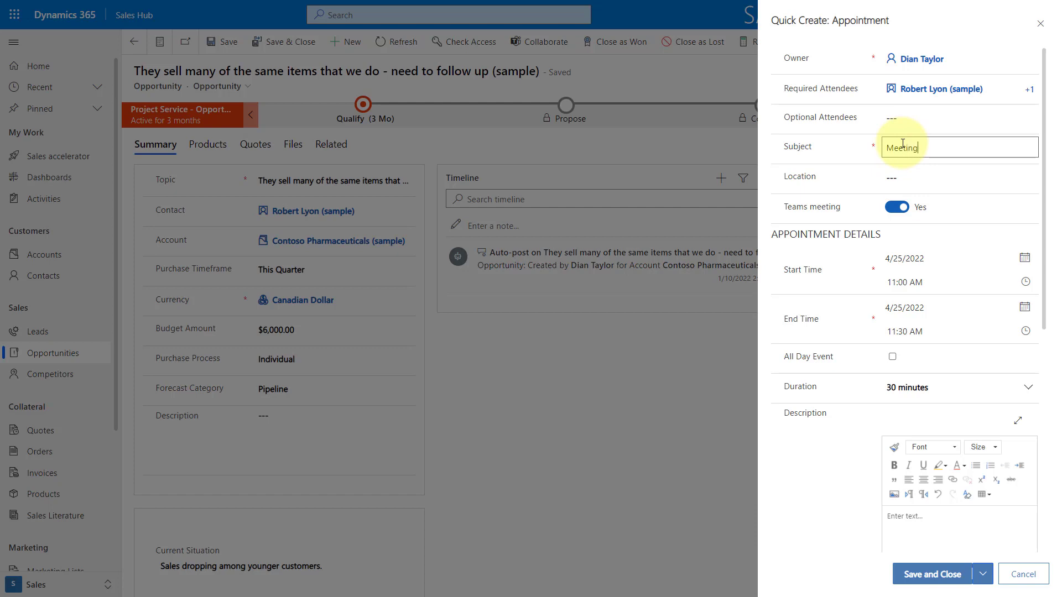
# - Set the appointment's start time to 6:00 PM, then save and close the appointment
pyautogui.click(952, 281)
pyautogui.scroll(-5, 943, 359)
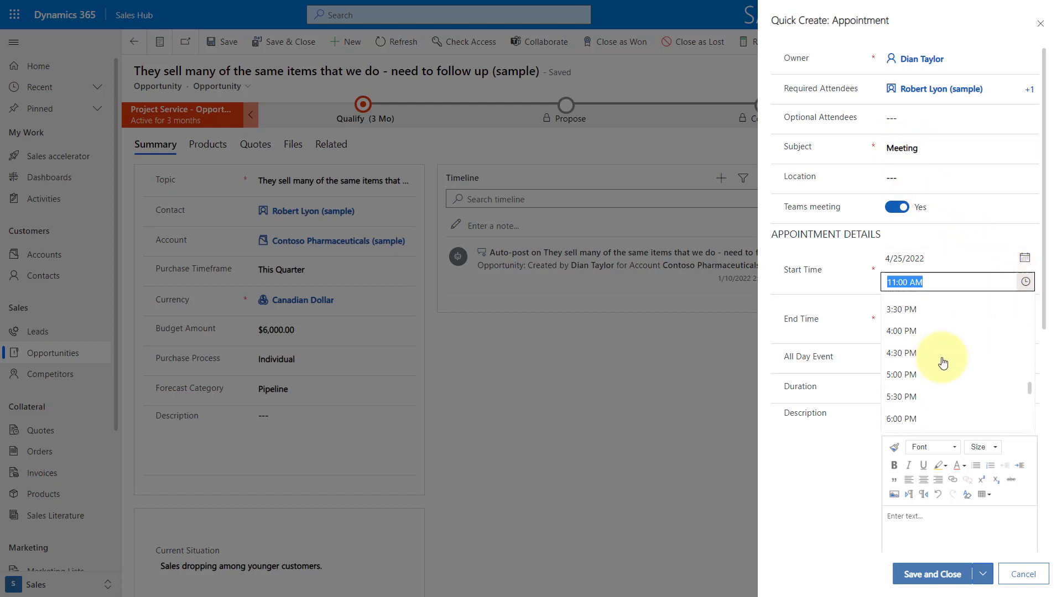
pyautogui.click(933, 389)
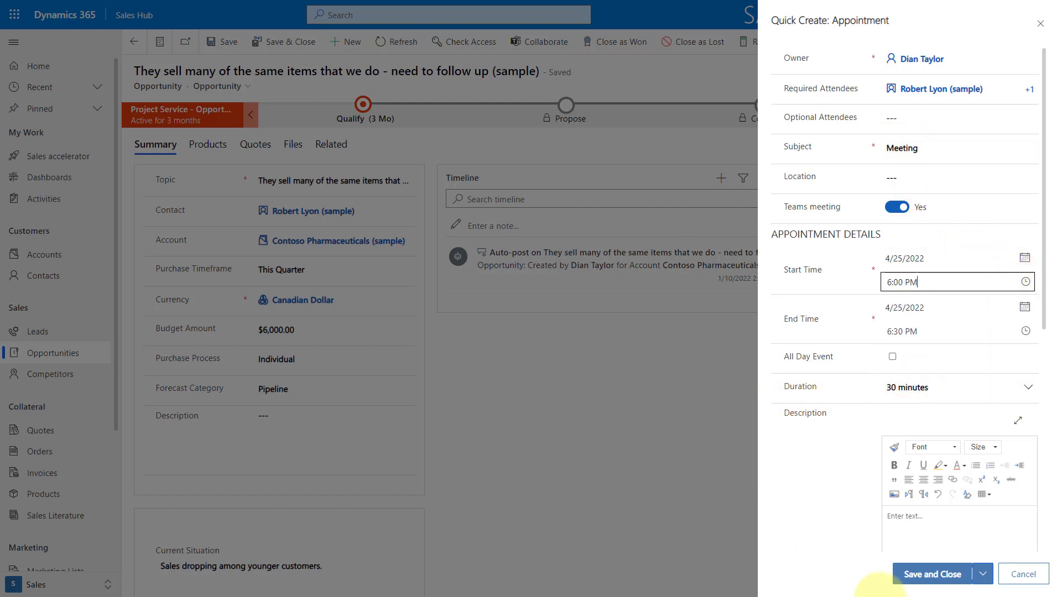
pyautogui.click(937, 575)
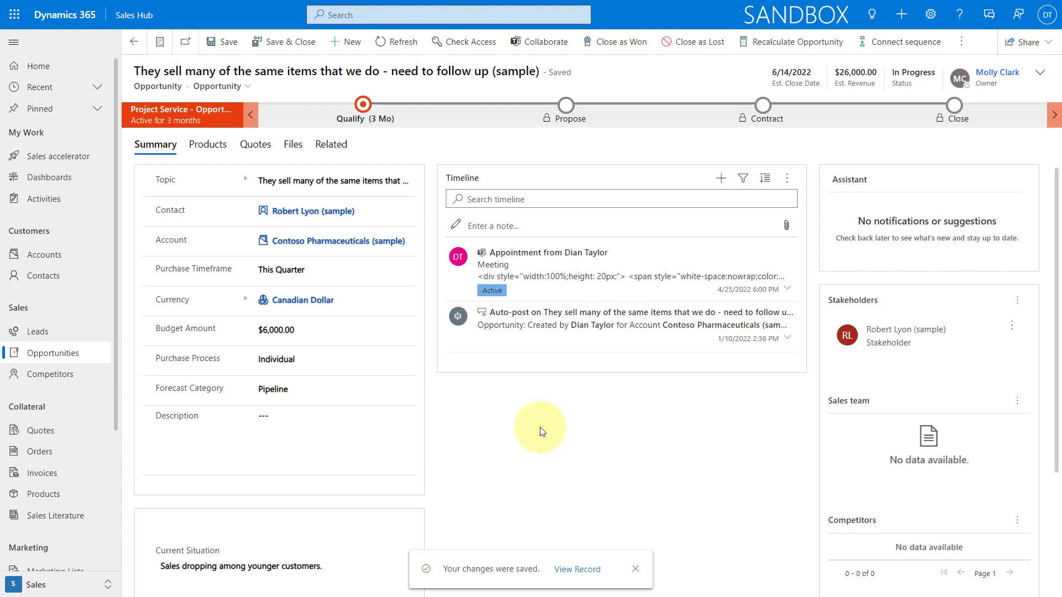
# - Open the new Meeting appointment from the opportunity's timeline and check its Regarding field
pyautogui.click(778, 255)
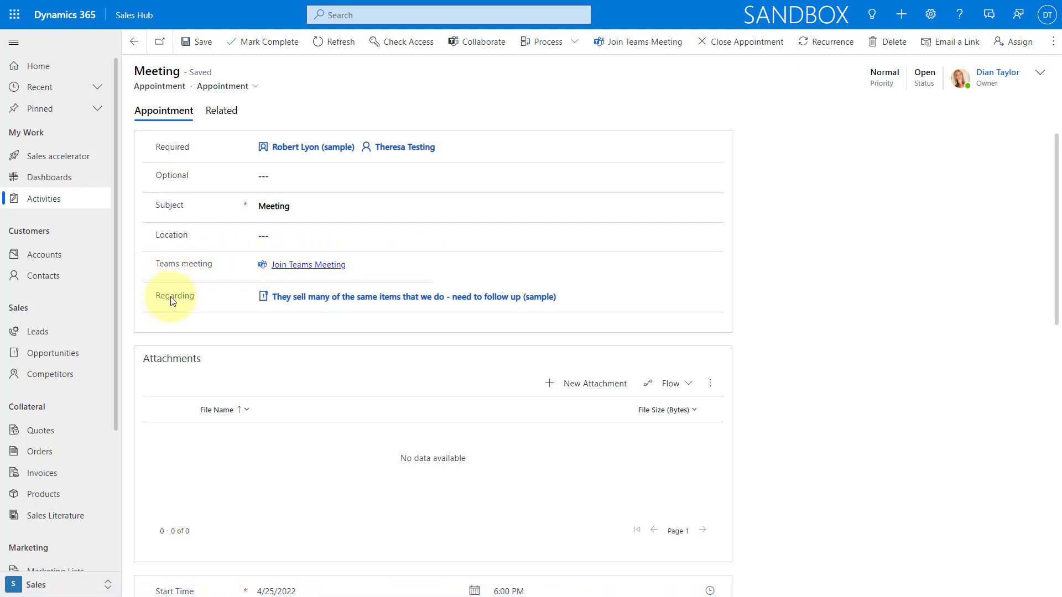
pyautogui.click(290, 311)
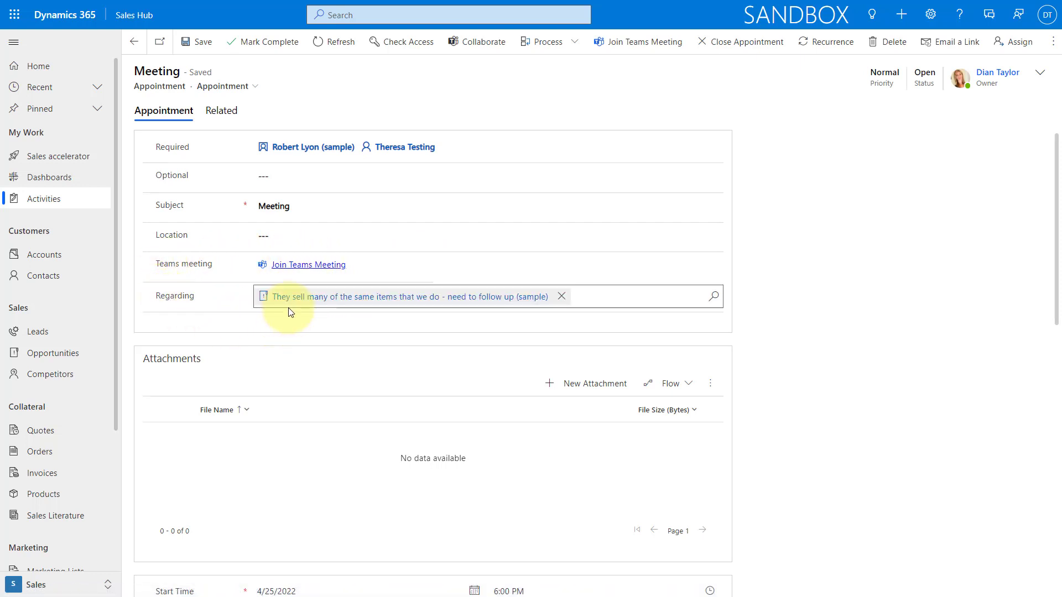
pyautogui.click(292, 333)
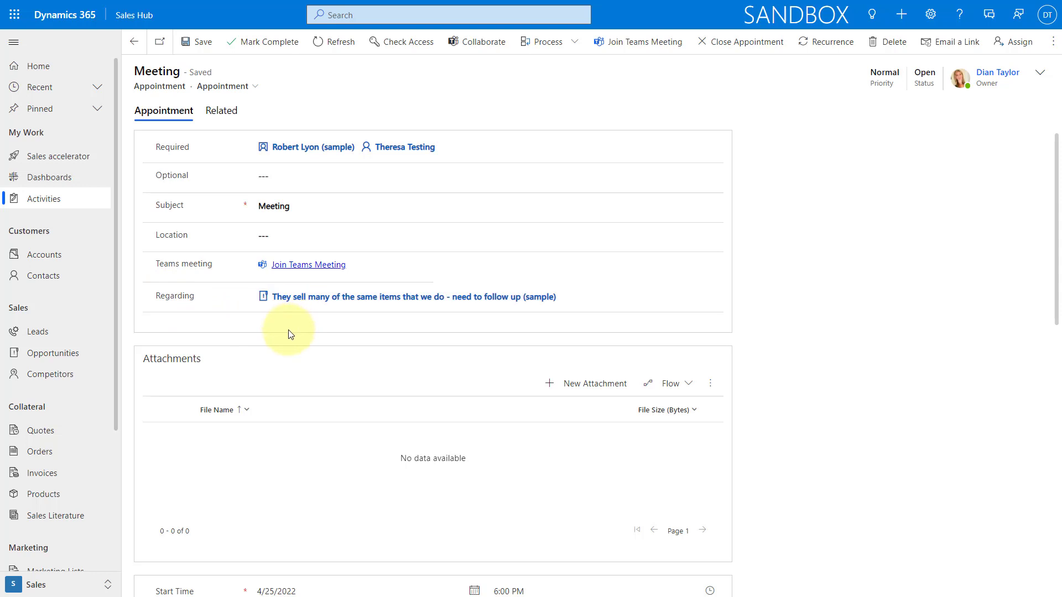
# - Join the appointment's Teams meeting in the Microsoft Teams desktop app with a maximized window, and mute the microphone
pyautogui.click(302, 266)
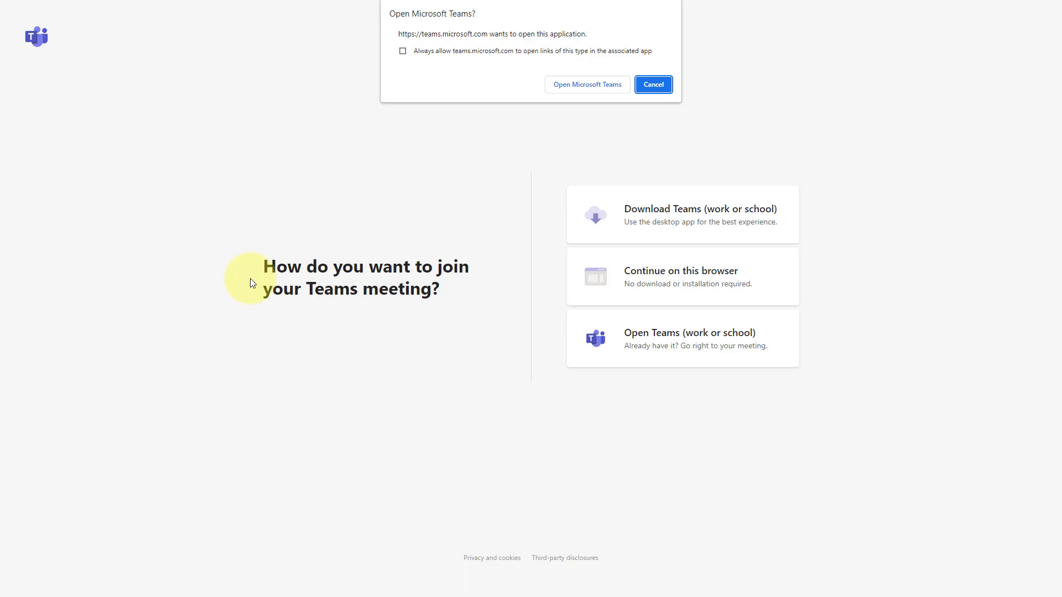
pyautogui.click(590, 85)
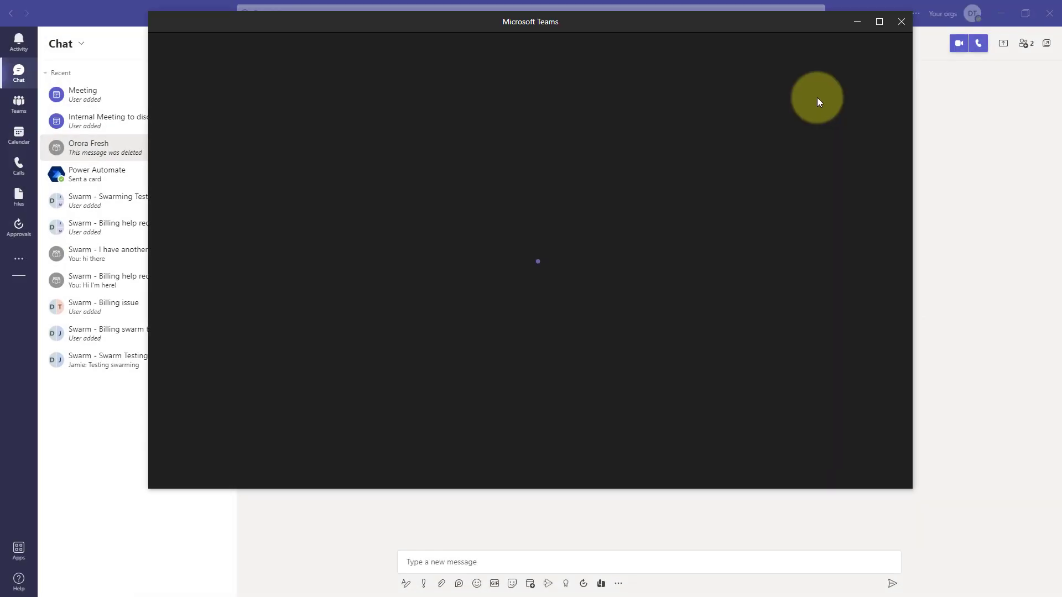
pyautogui.click(880, 22)
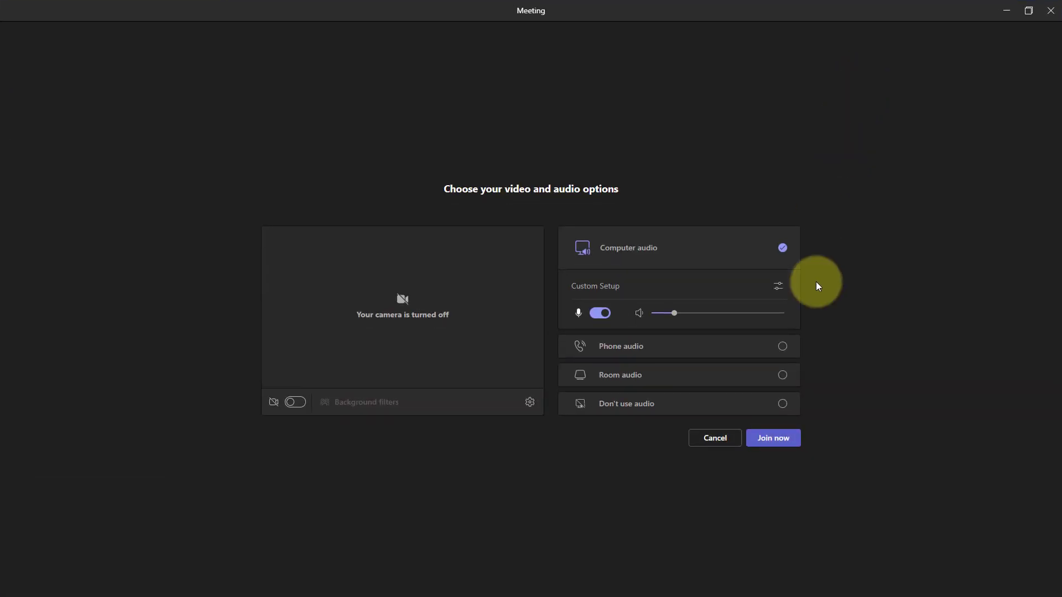
pyautogui.click(770, 438)
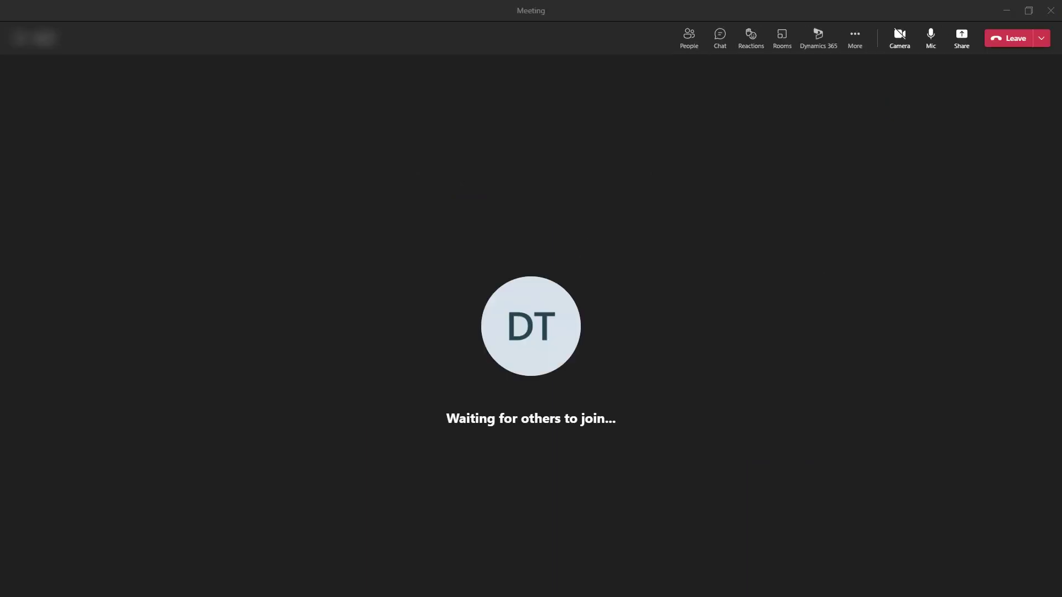
pyautogui.click(931, 35)
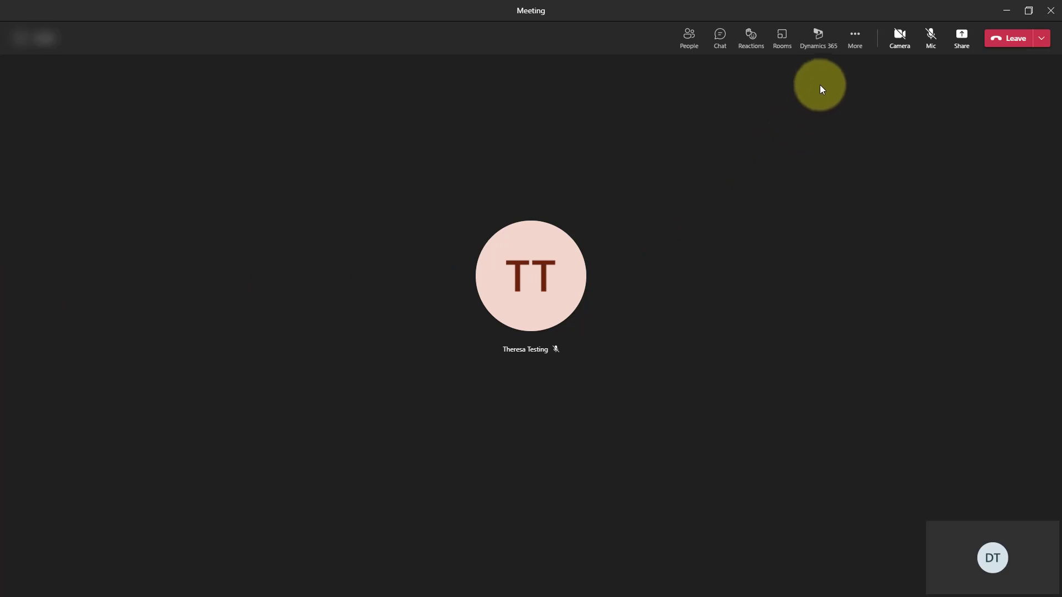
# - Open the Dynamics 365 app inside the meeting and examine the linked opportunity's info and Contacts section
pyautogui.click(818, 42)
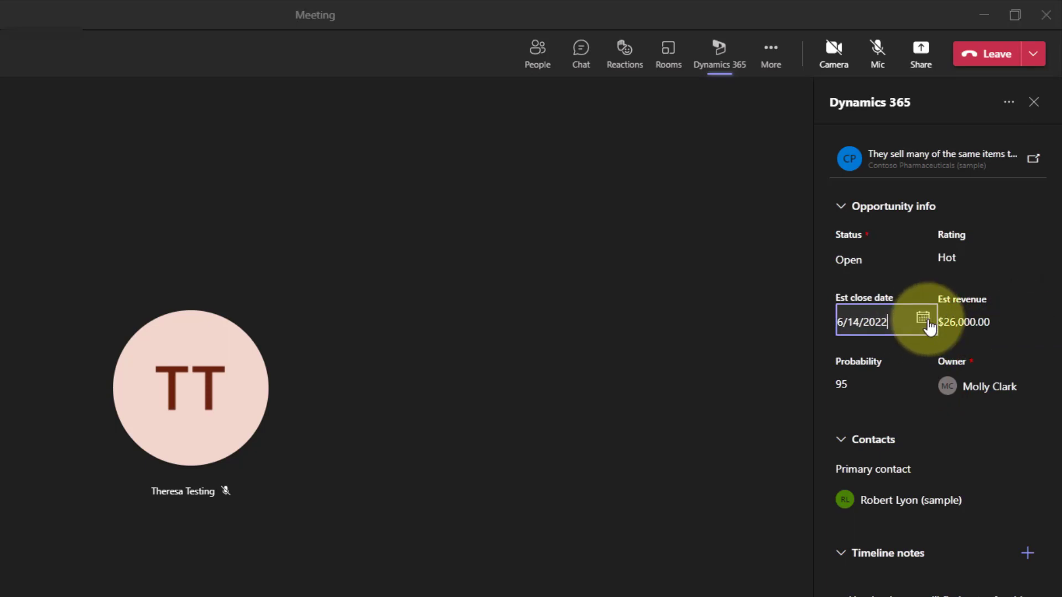
pyautogui.click(988, 447)
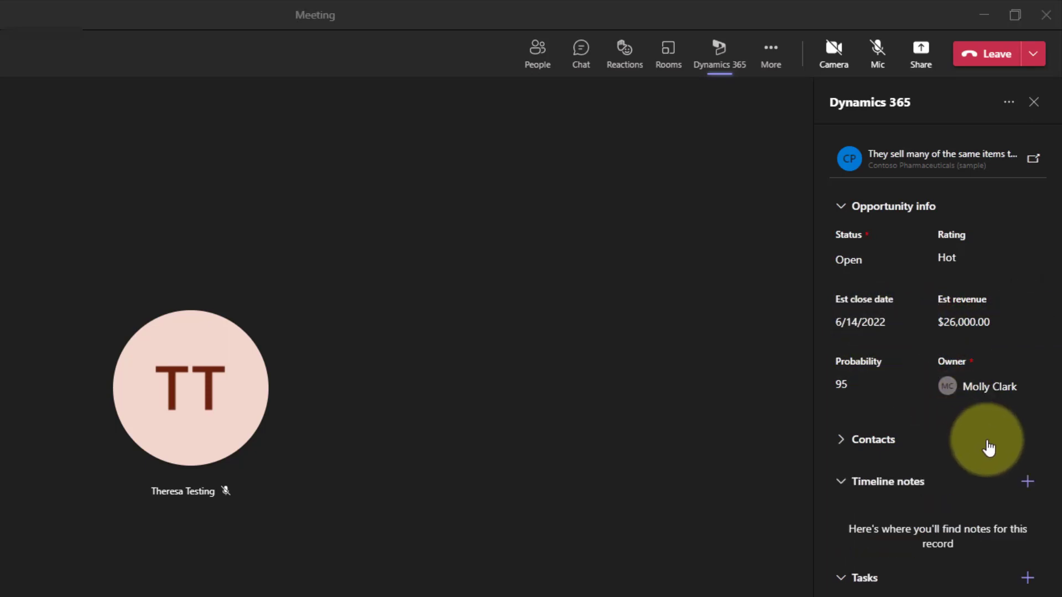
pyautogui.click(870, 440)
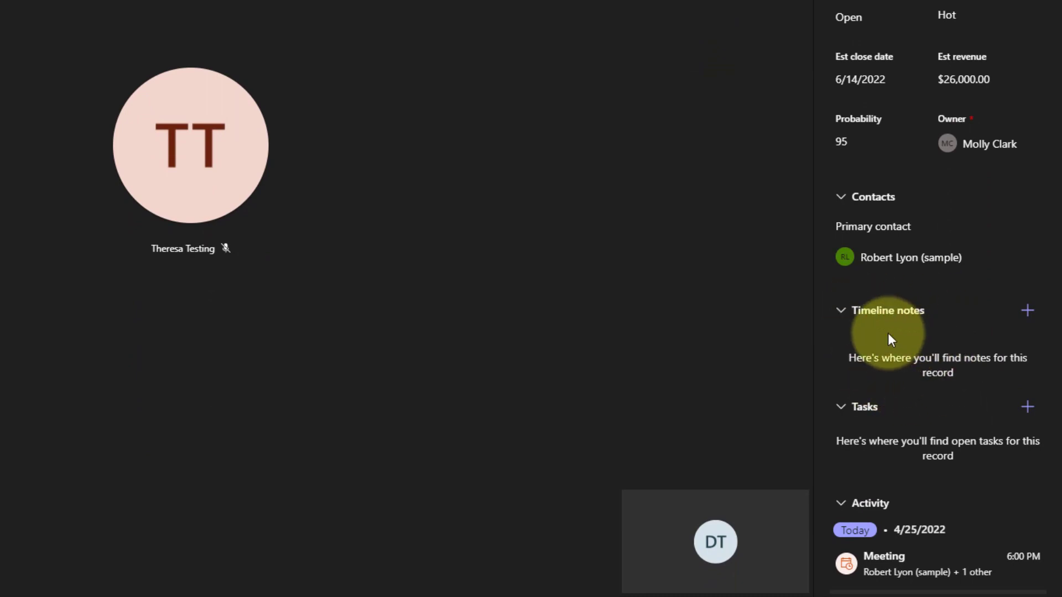
# - Look at the new timeline note form without saving a note, and view the opportunity's primary contact record
pyautogui.click(1028, 313)
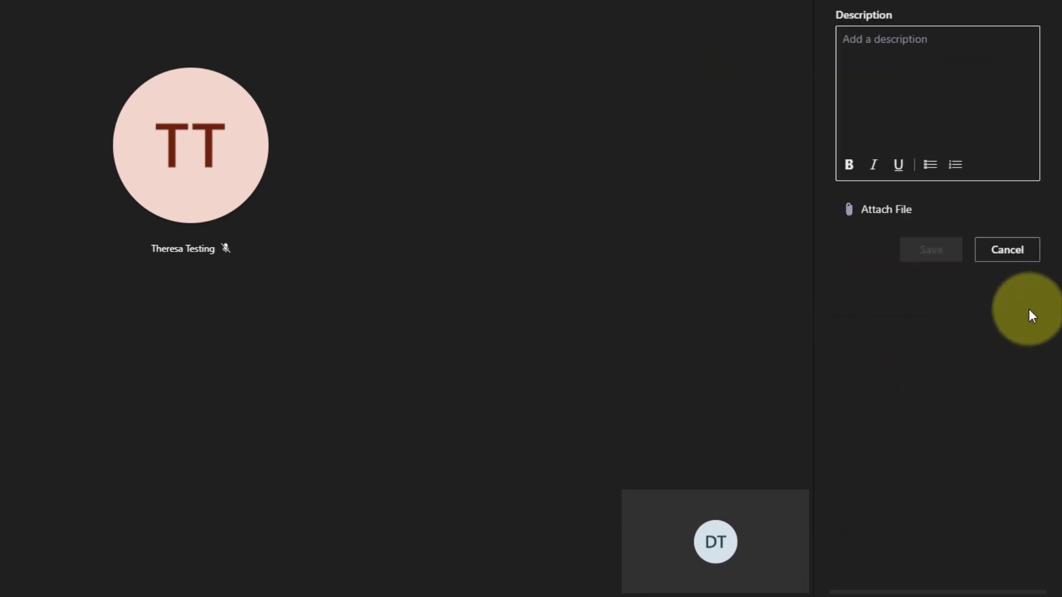
pyautogui.press('Escape')
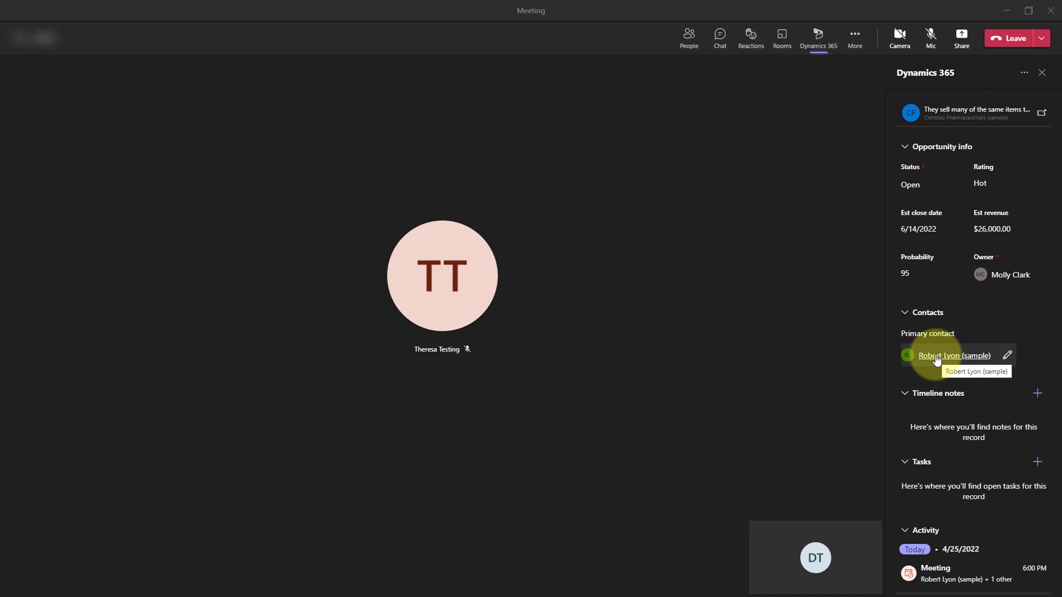
pyautogui.click(935, 358)
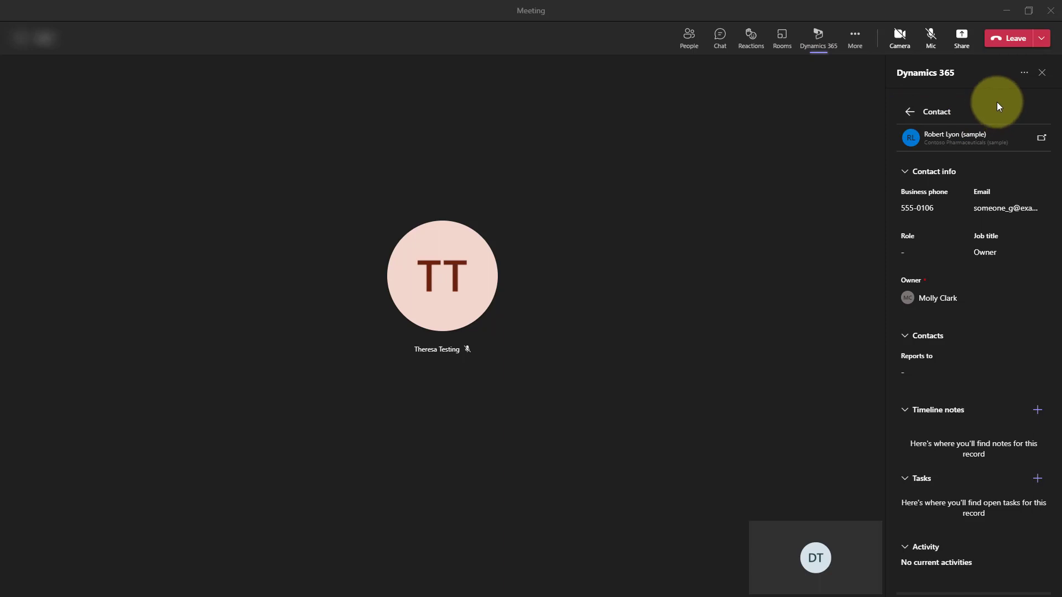
# - Remove the Dynamics 365 app from the Teams meeting
pyautogui.click(1024, 73)
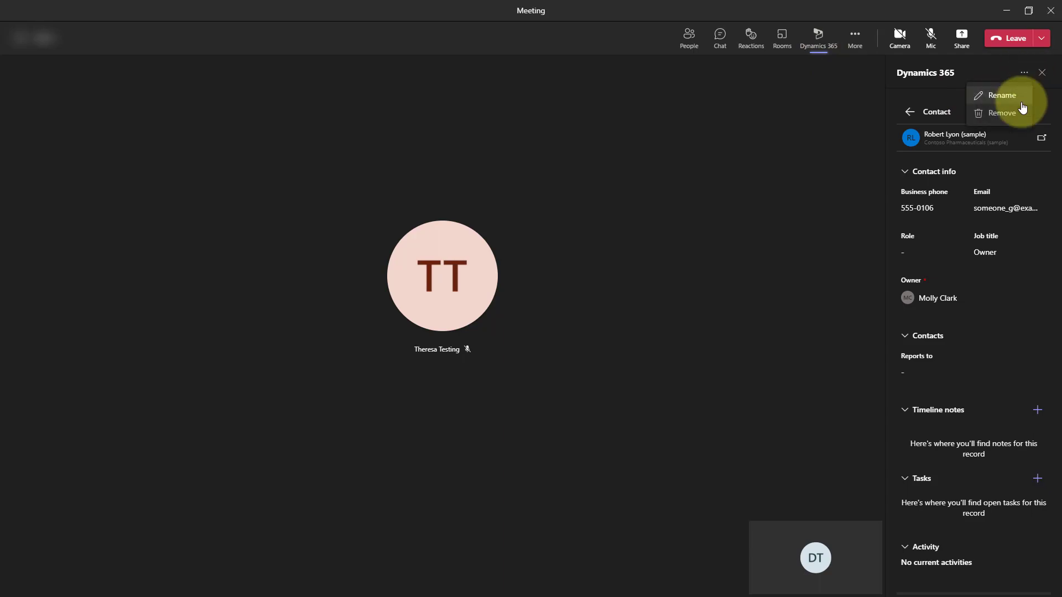
pyautogui.click(1004, 113)
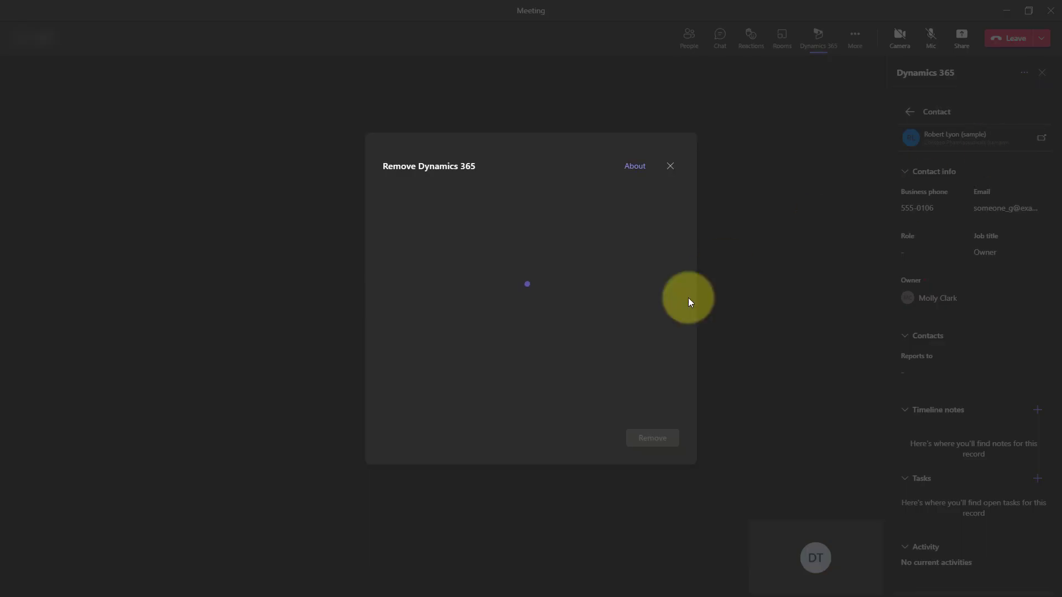
pyautogui.click(656, 431)
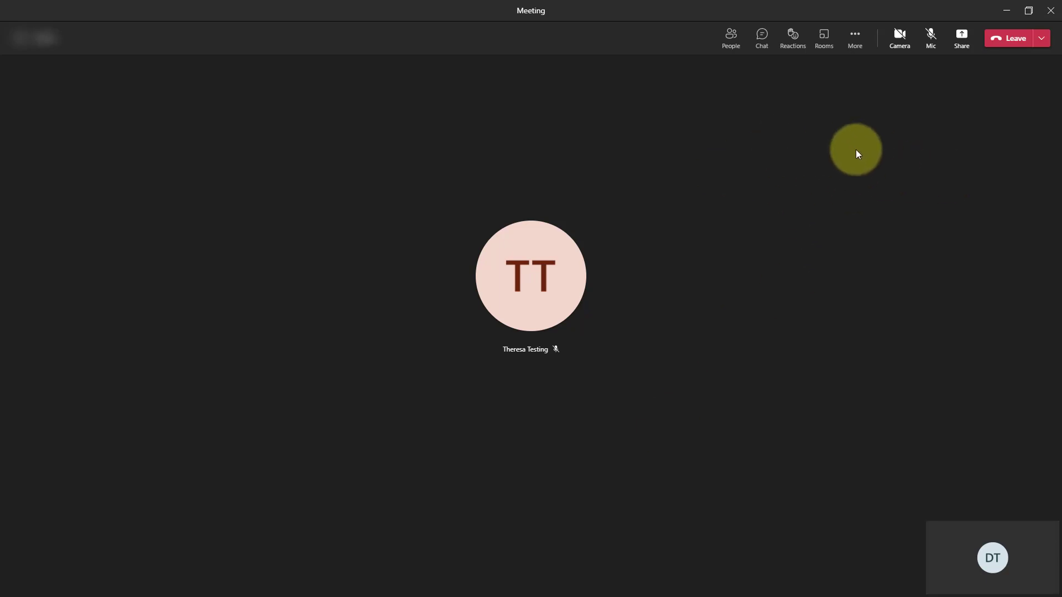
# - Start adding the Dynamics 365 app to the meeting and filter its entity selection by Contact
pyautogui.click(857, 42)
pyautogui.click(875, 66)
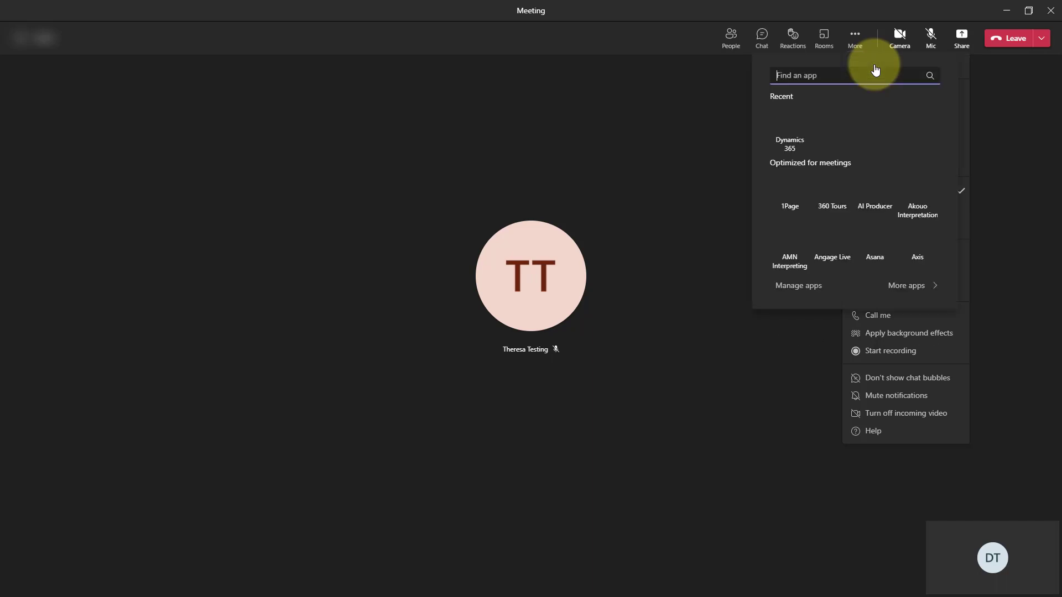
pyautogui.click(790, 121)
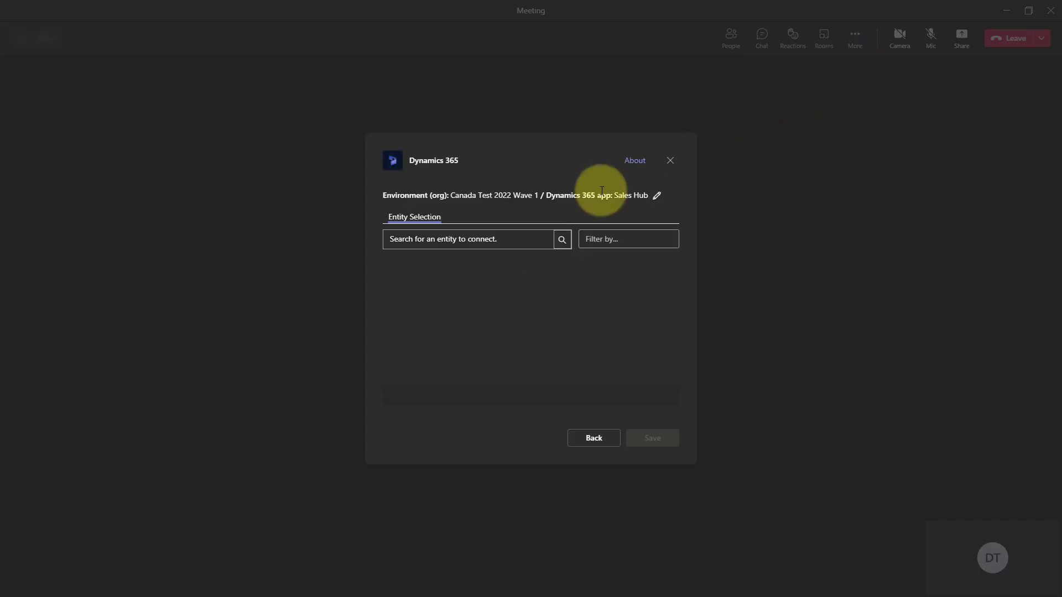
pyautogui.click(668, 247)
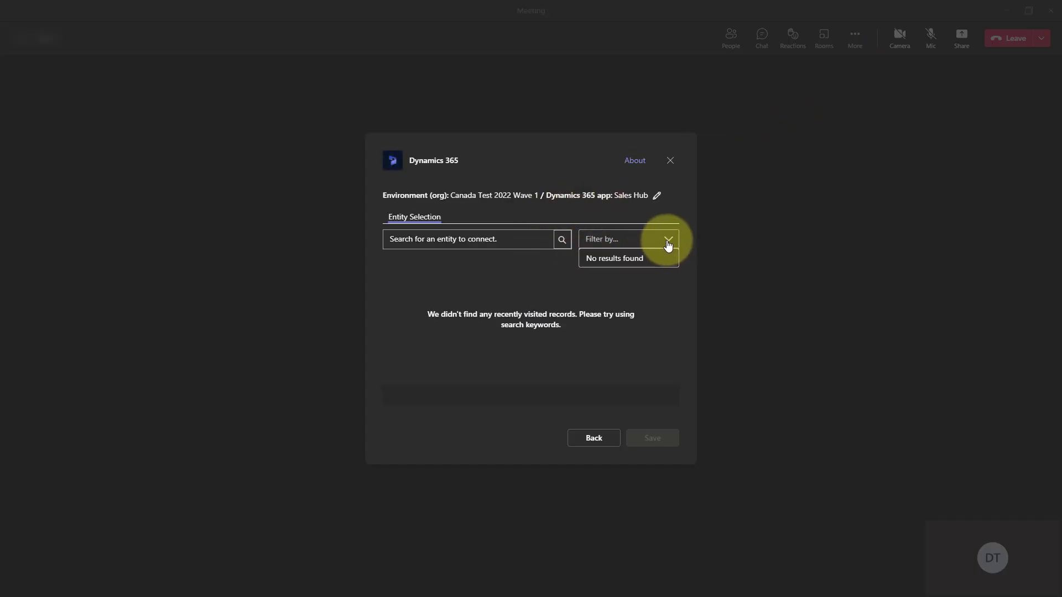
pyautogui.scroll(-3, 629, 315)
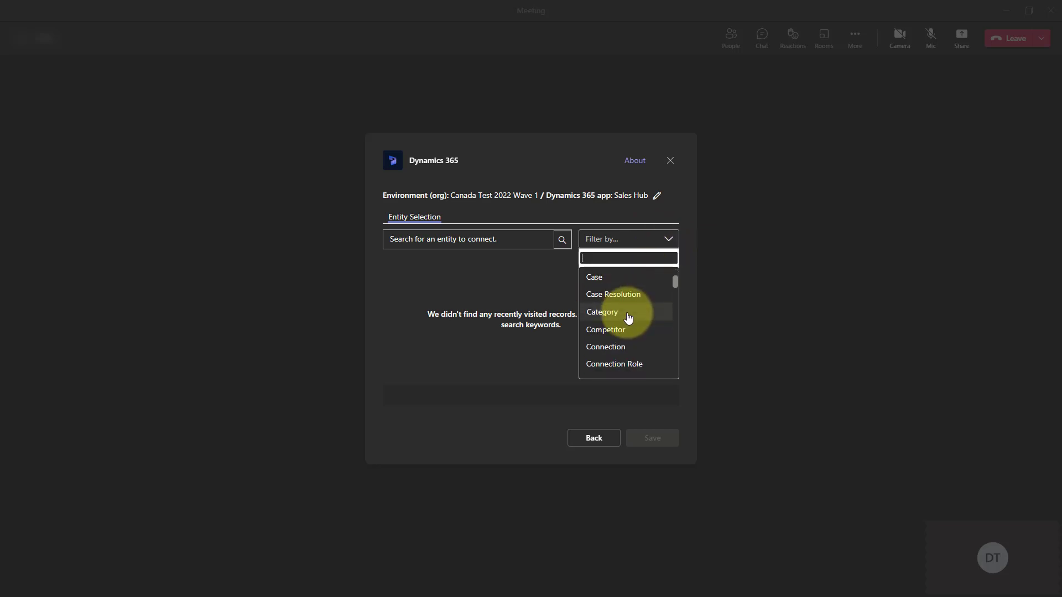
pyautogui.click(613, 347)
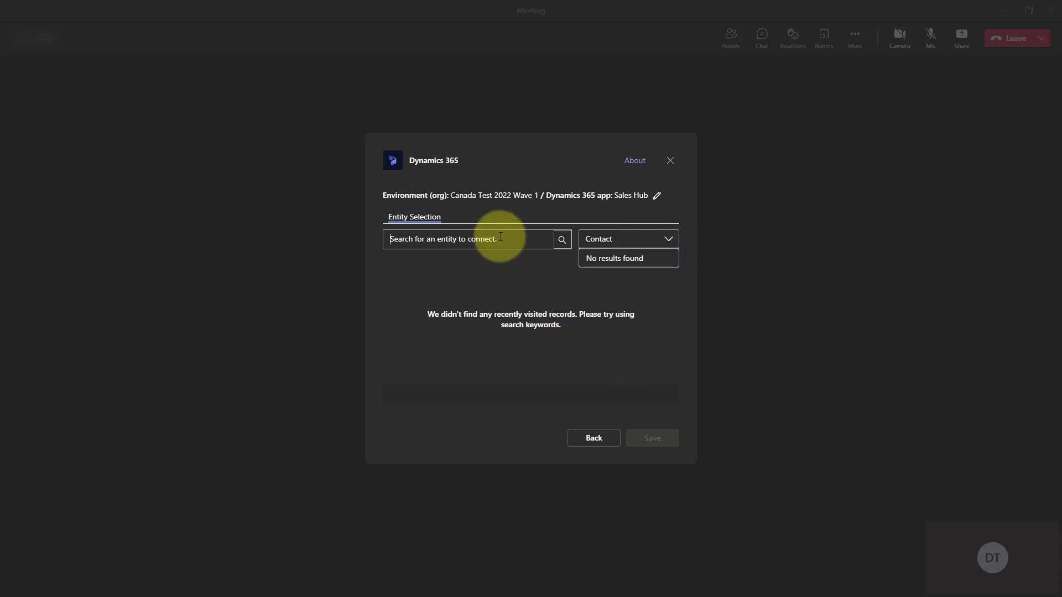
# - Search the entities for the contact's first name, select the matching sample contact and save the connection to the meeting
pyautogui.click(500, 238)
pyautogui.write('robert')
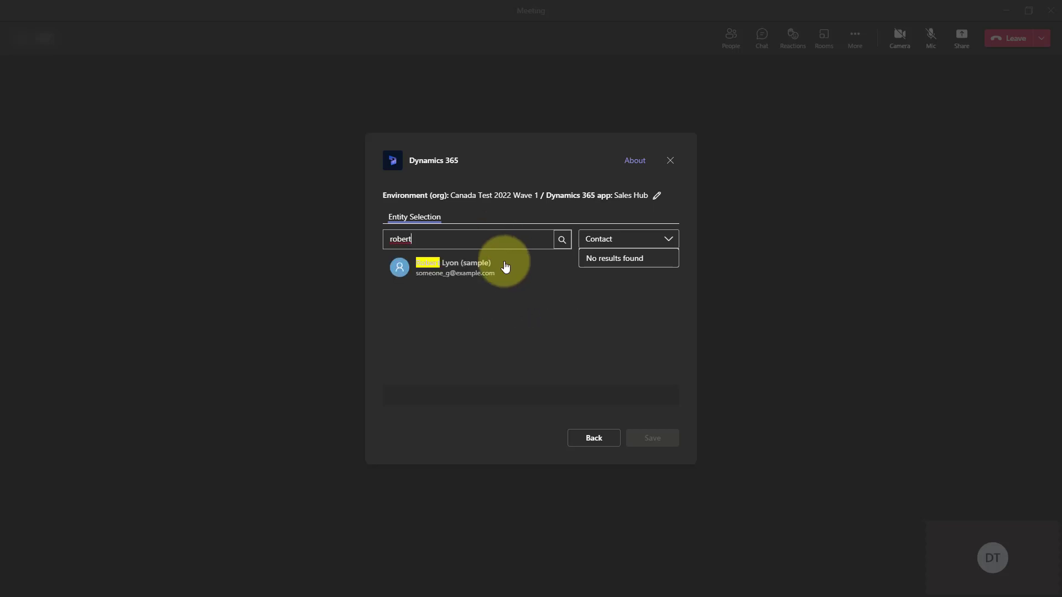
pyautogui.click(482, 264)
pyautogui.click(653, 437)
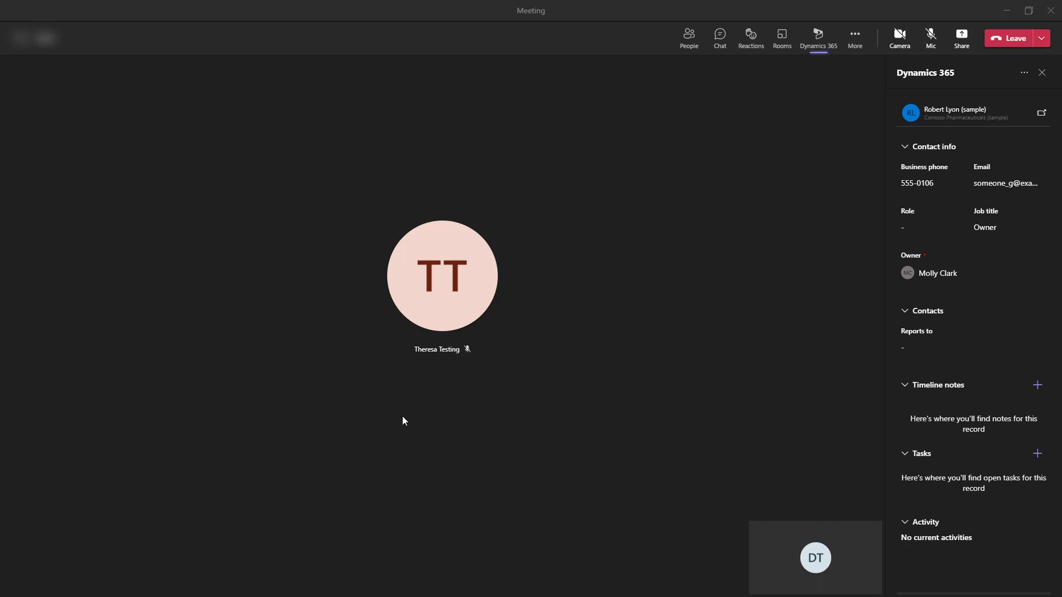
# - Leave the Teams meeting and return to the appointment record in Sales Hub
pyautogui.click(1005, 40)
pyautogui.click(1005, 40)
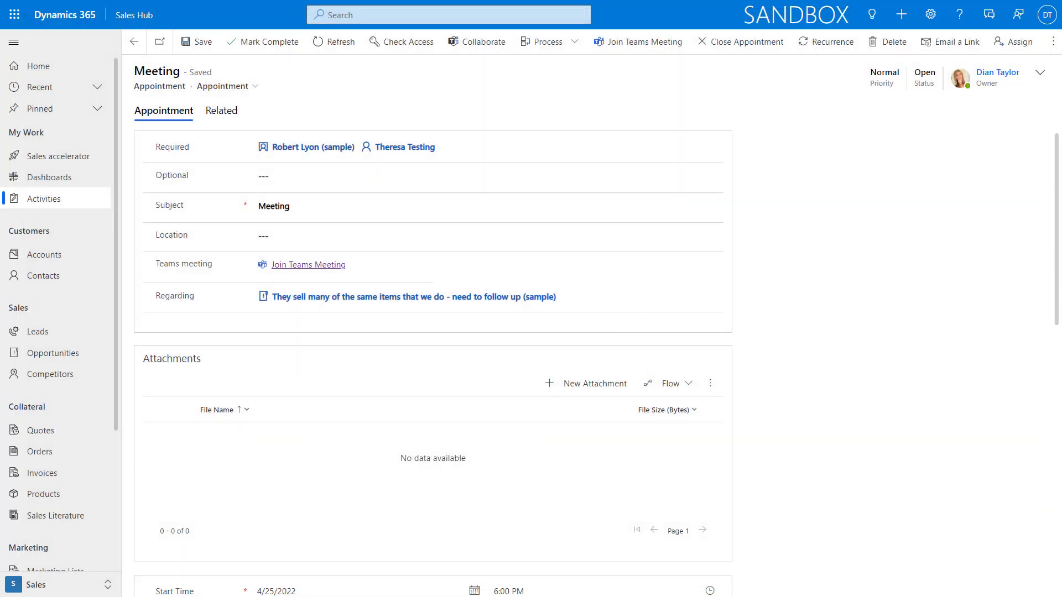
# - Switch Sales Hub to the App Settings area and view the Teams Meetings settings
pyautogui.click(61, 584)
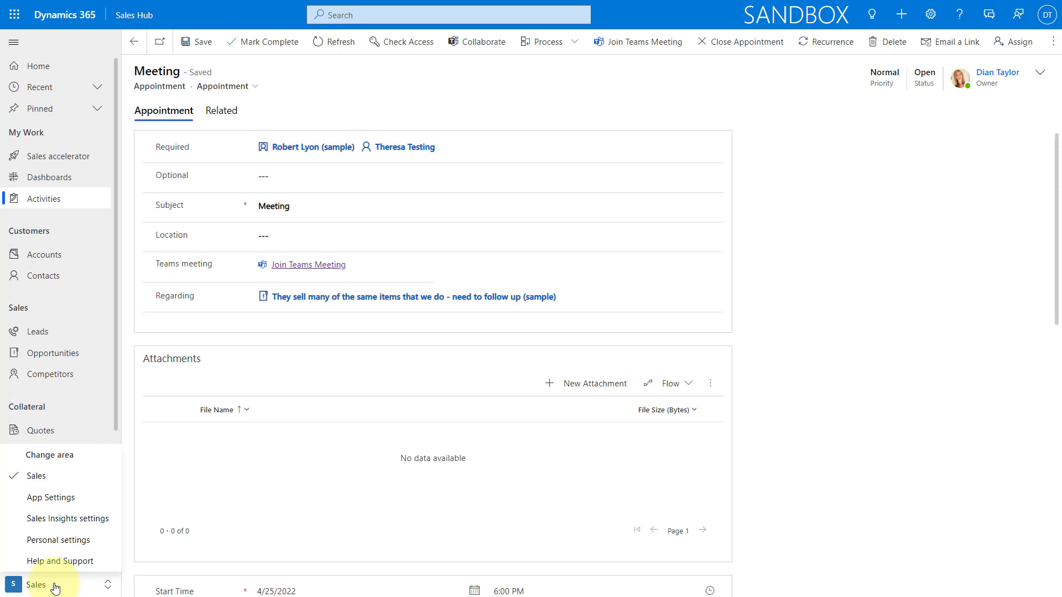
pyautogui.click(73, 503)
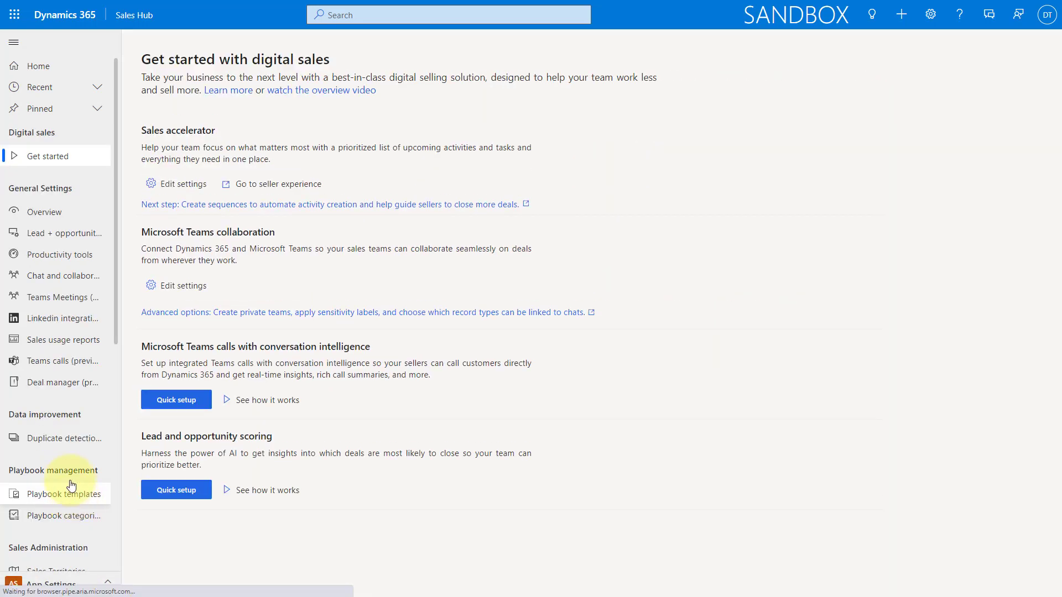
pyautogui.click(53, 299)
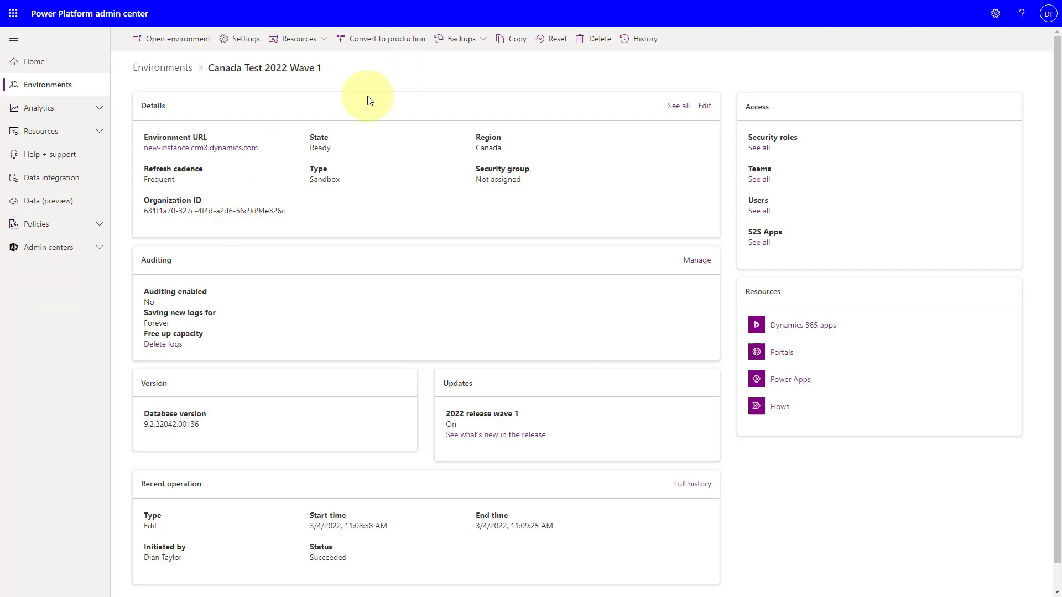
# - View the Product Features settings of the Canada Test 2022 Wave 1 environment and examine the Collaboration options for Teams meetings in appointments
pyautogui.click(244, 39)
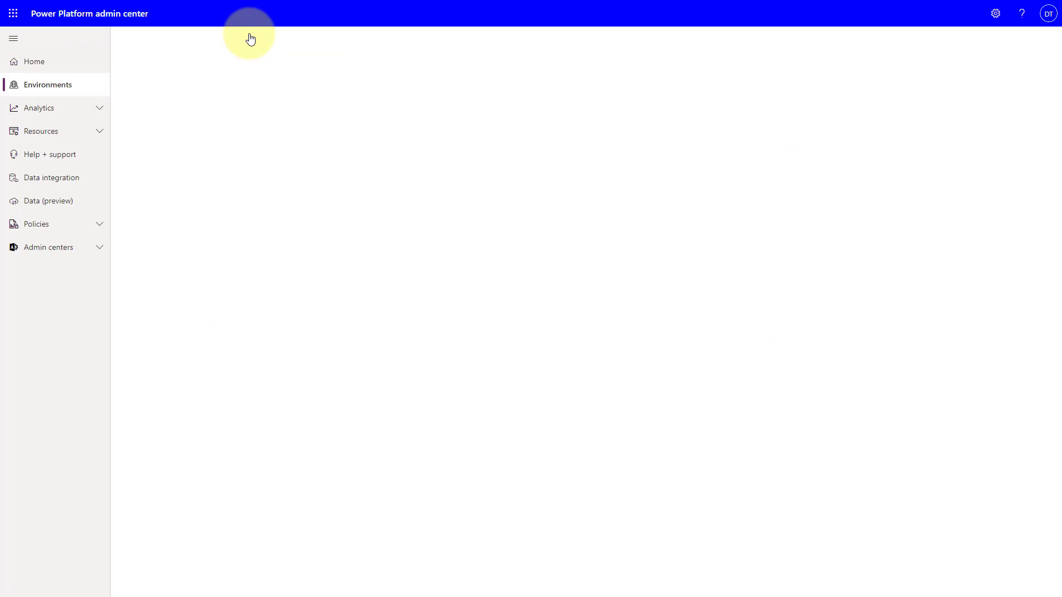
pyautogui.click(197, 117)
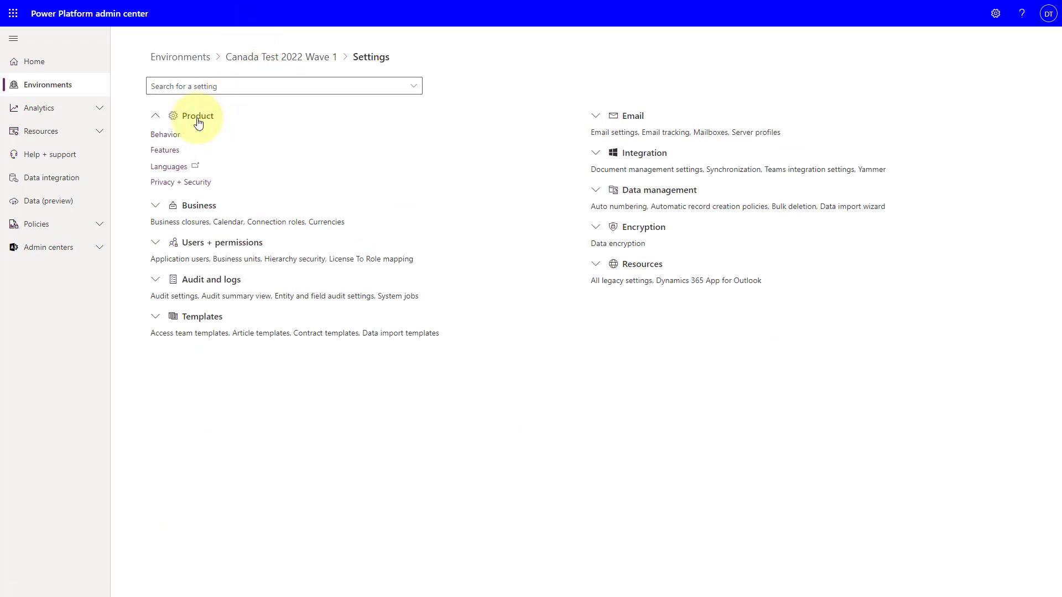
pyautogui.click(165, 150)
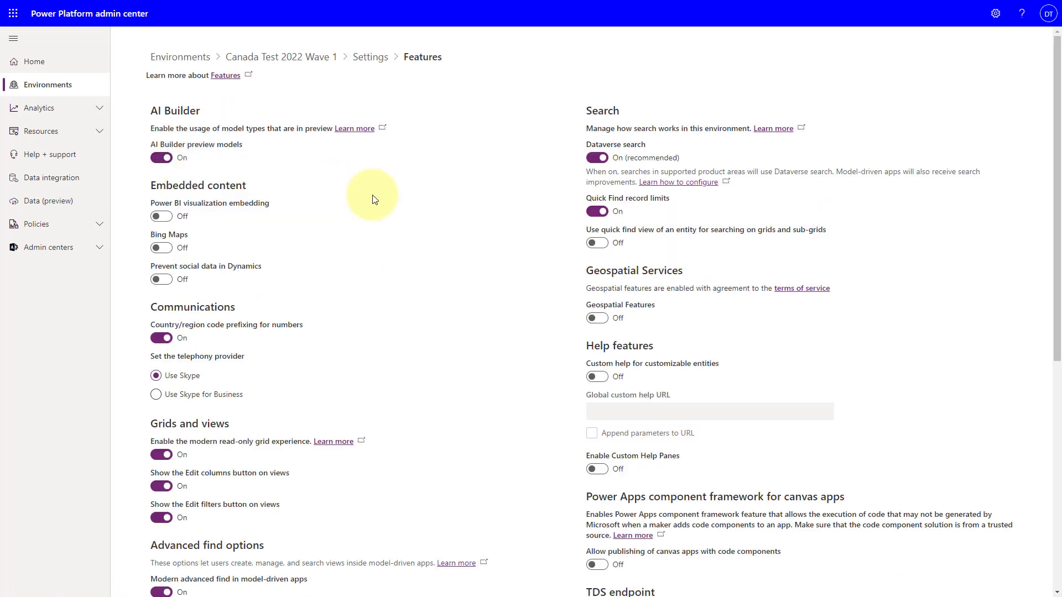
pyautogui.scroll(-5, 374, 199)
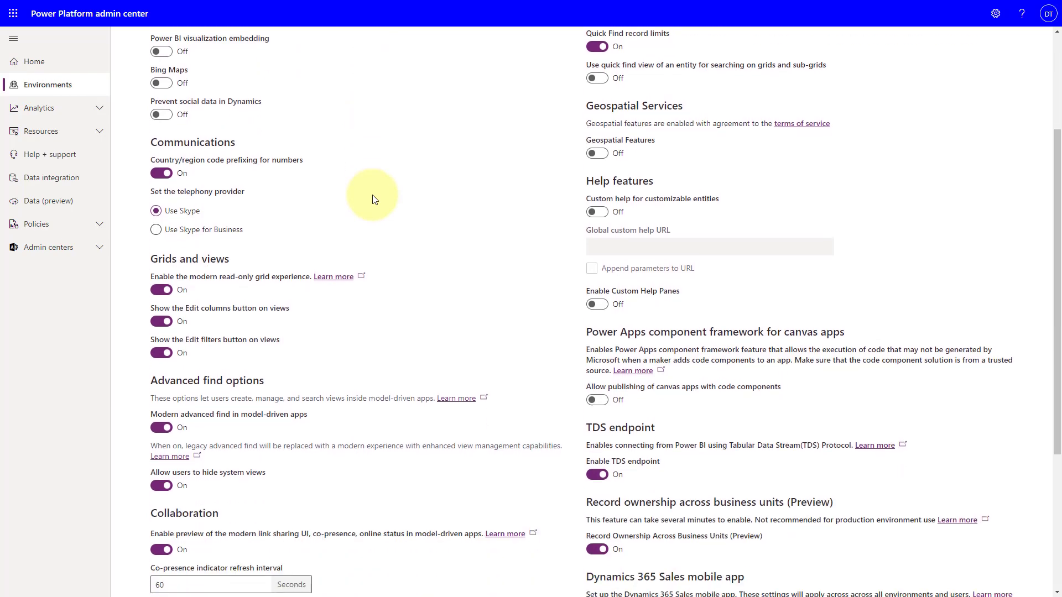
pyautogui.scroll(-2, 371, 202)
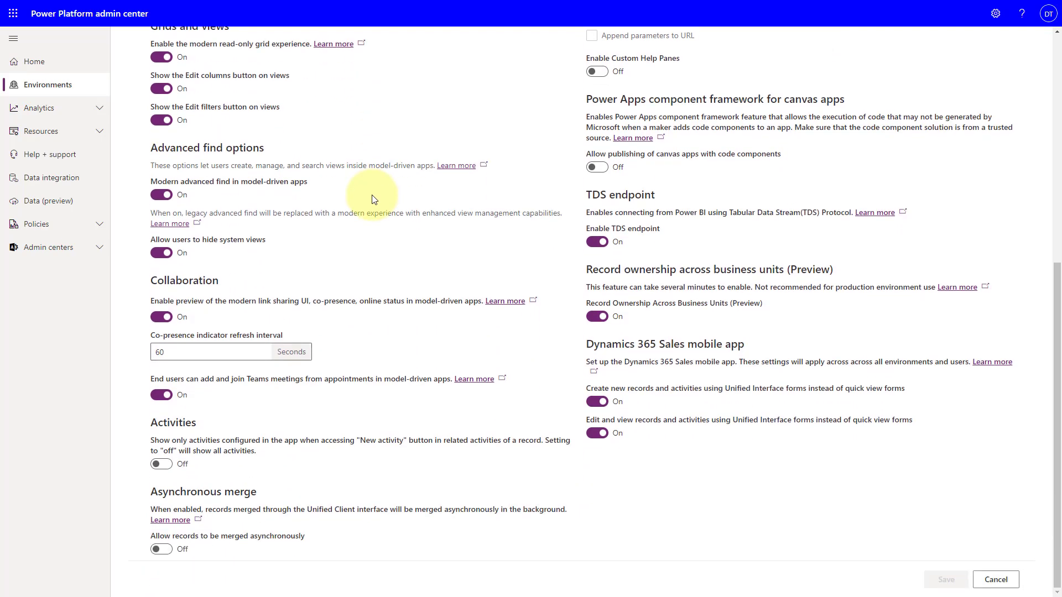